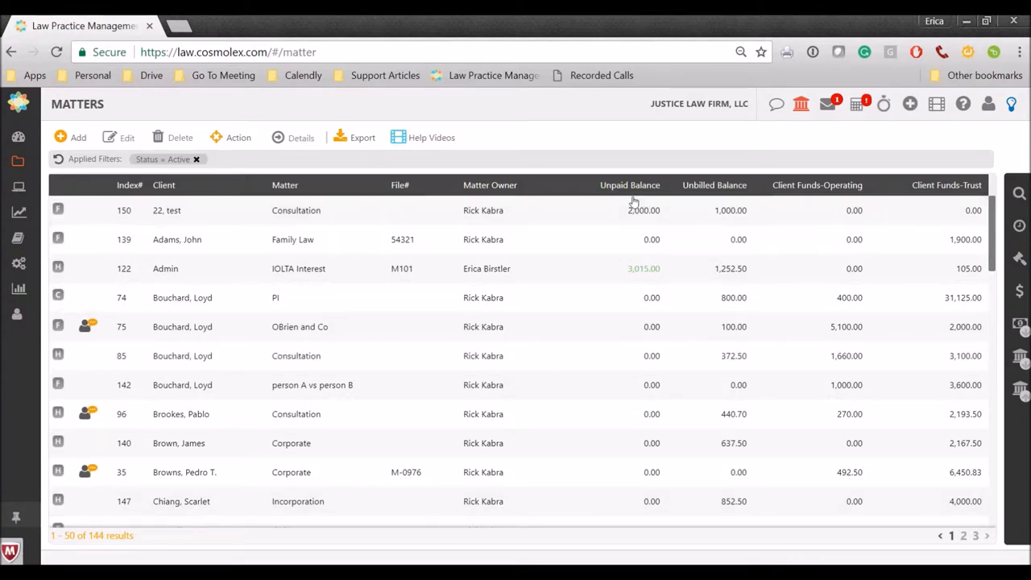
- Open the Track Time window, open the first timer's elapsed time for editing, and add more timer rows
click(883, 106)
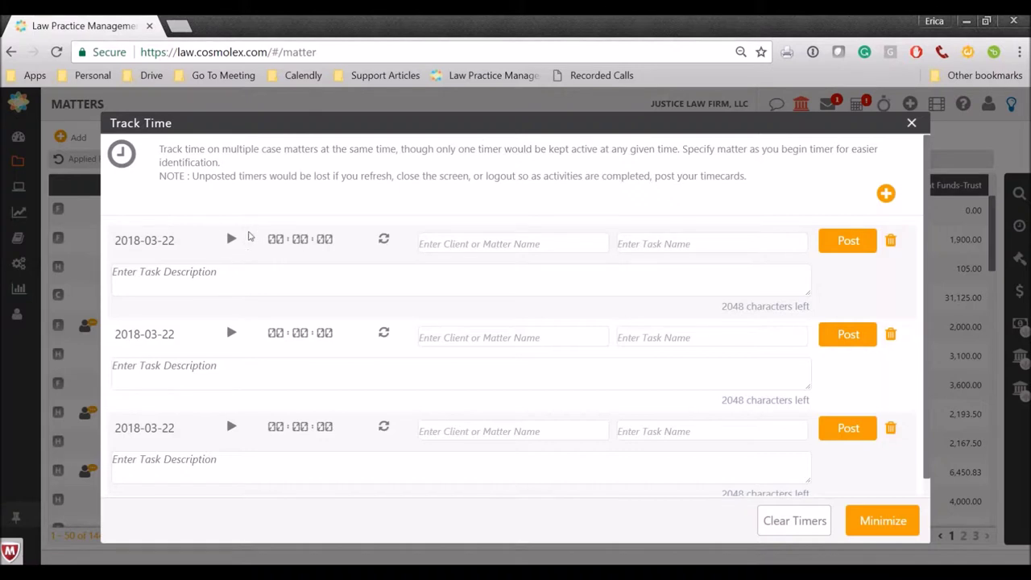
click(284, 240)
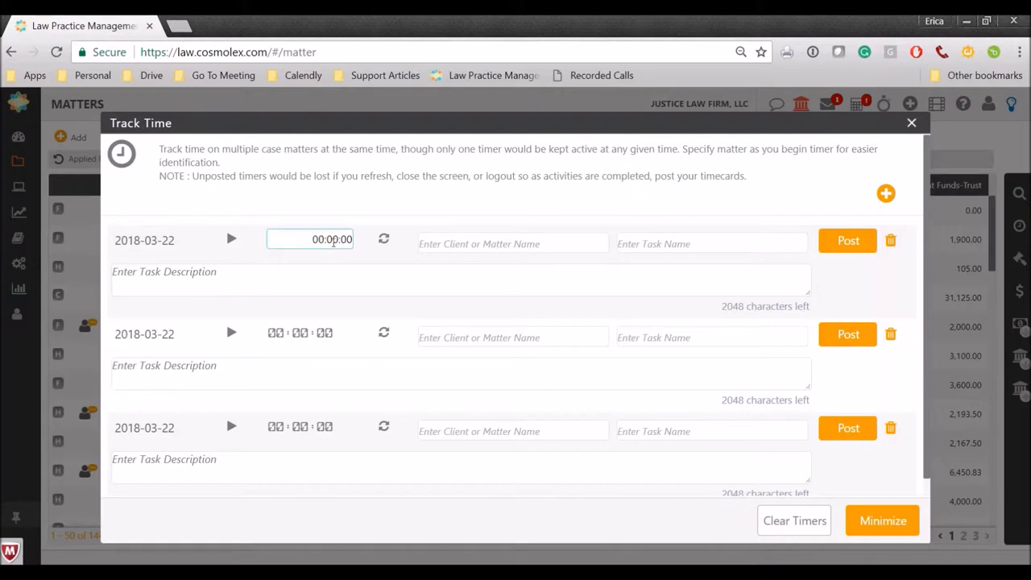
drag(352, 240, 324, 239)
click(348, 326)
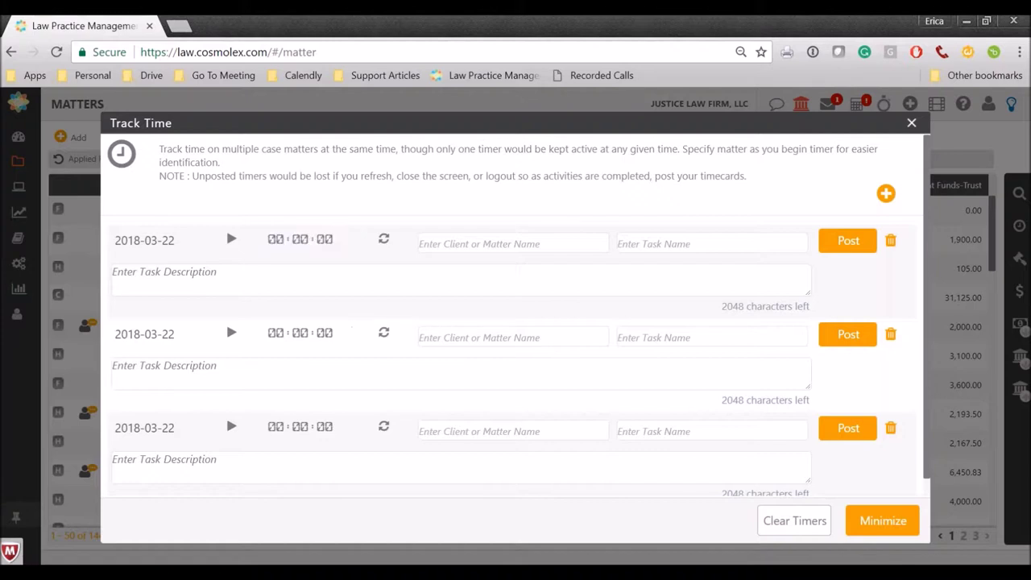
click(320, 430)
click(886, 193)
- Review the note about unposted timers and the list of timer rows, and close the Track Time window
triple_click(451, 175)
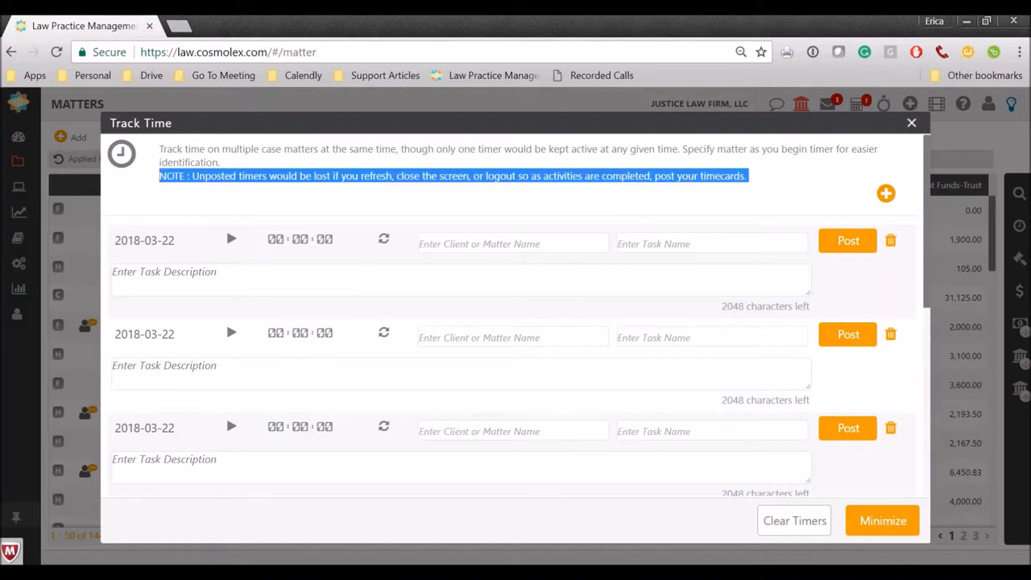
scroll(536, 318, down, 3)
scroll(536, 318, up, 3)
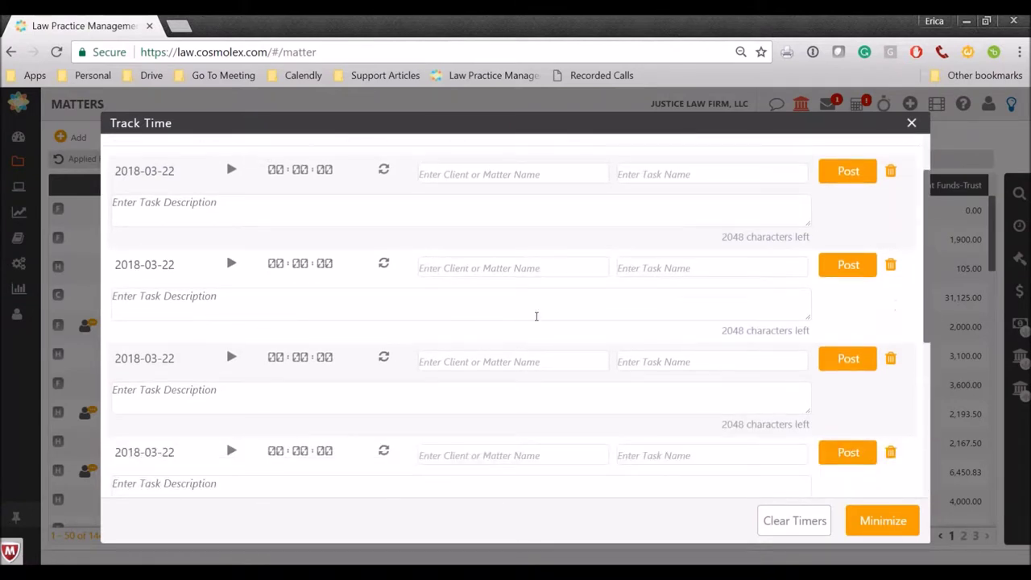
click(802, 193)
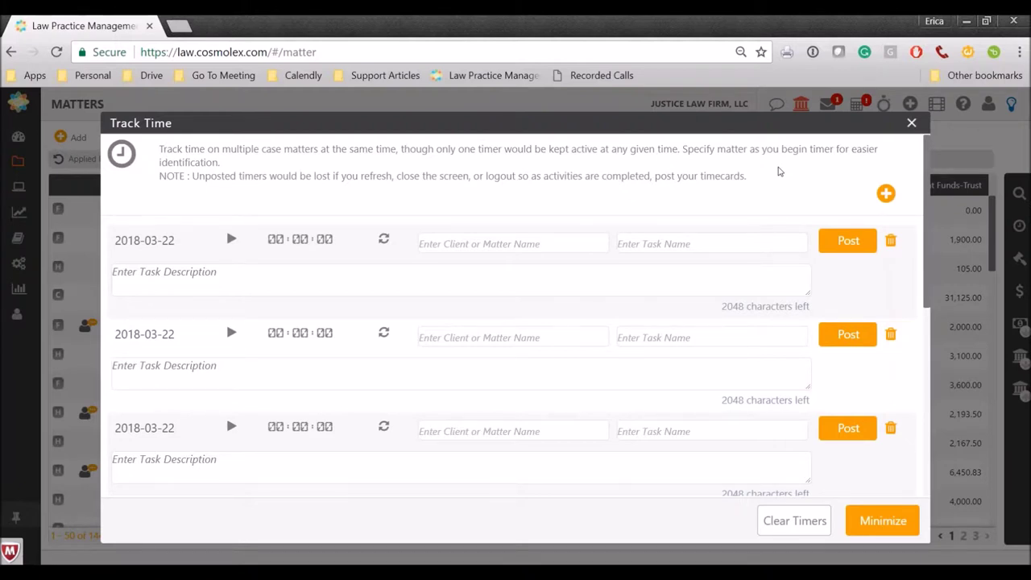
click(912, 123)
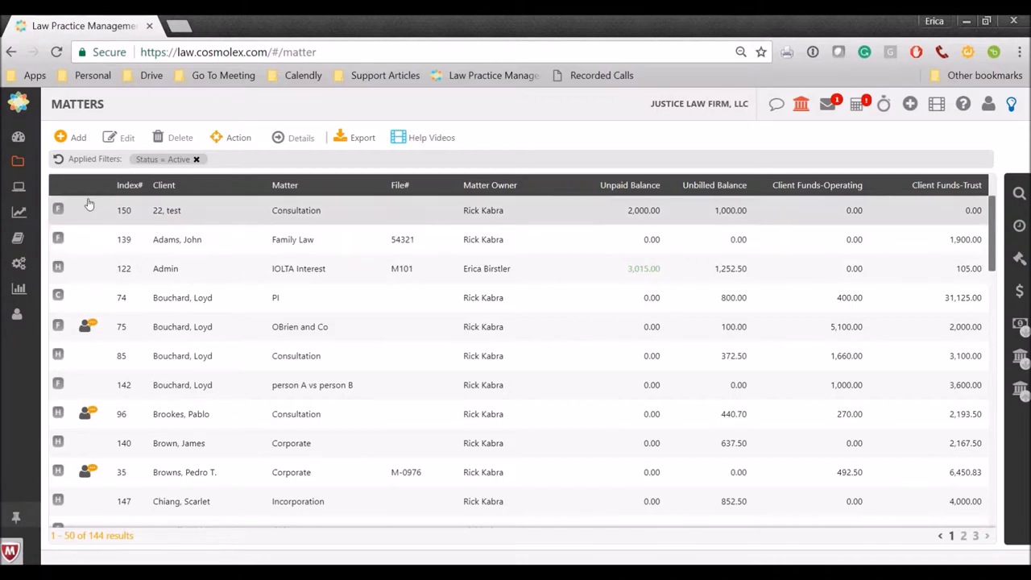
- Show the firm's invoices in the Activities area
click(19, 185)
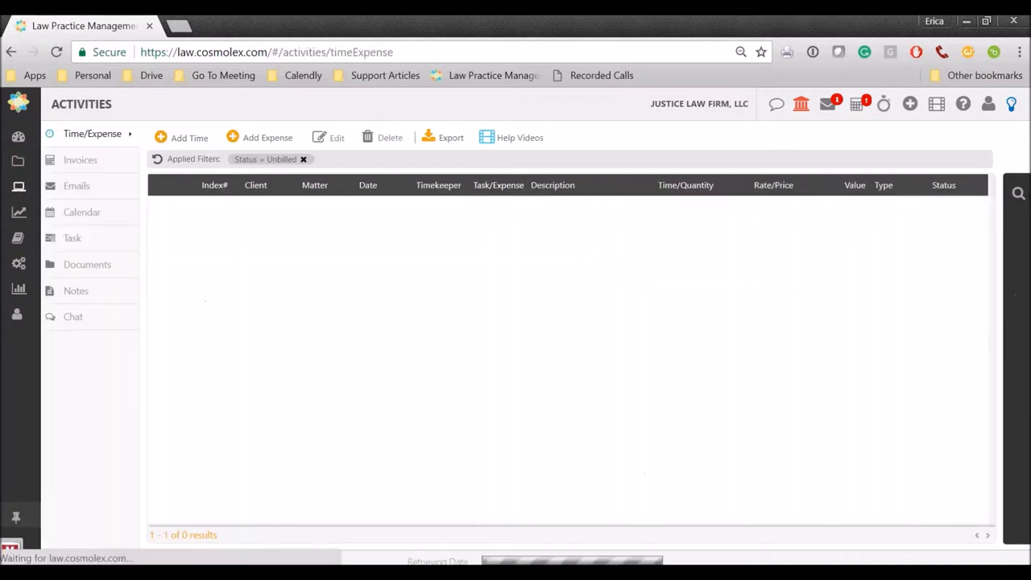
click(88, 163)
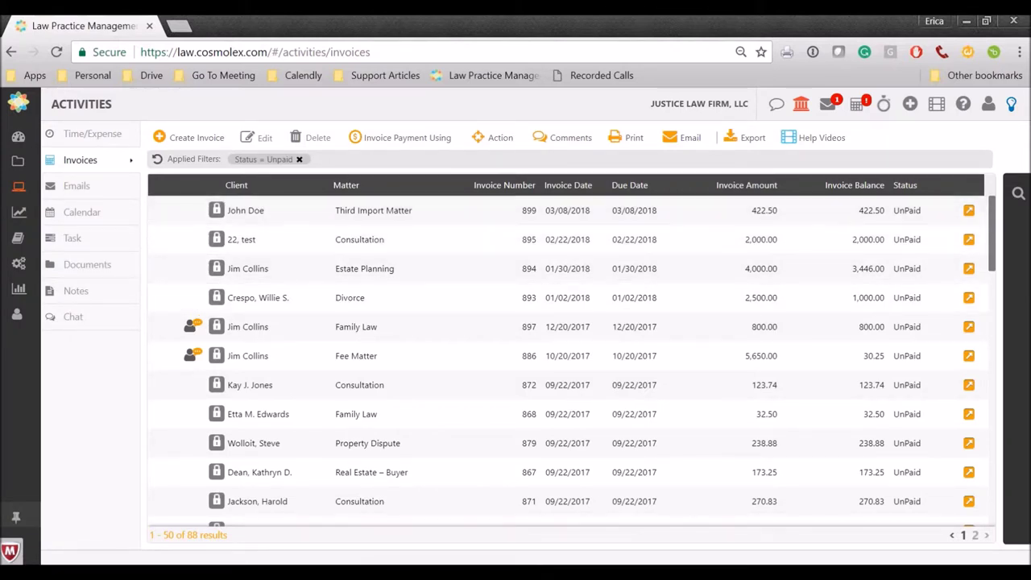
- Start a new invoice batch, check the Matter Owner choices in the matter filters, and cancel without generating
click(198, 139)
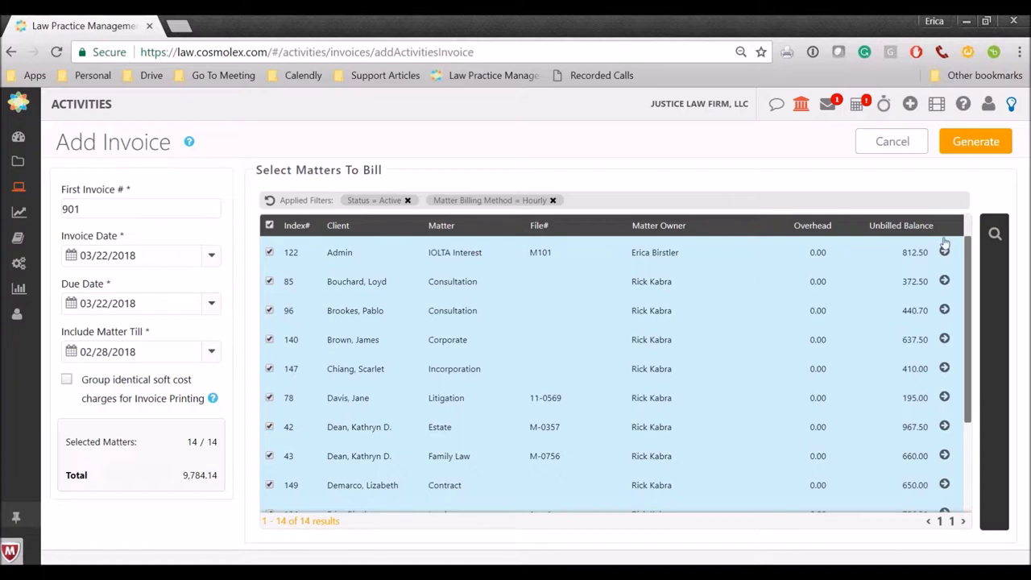
click(994, 233)
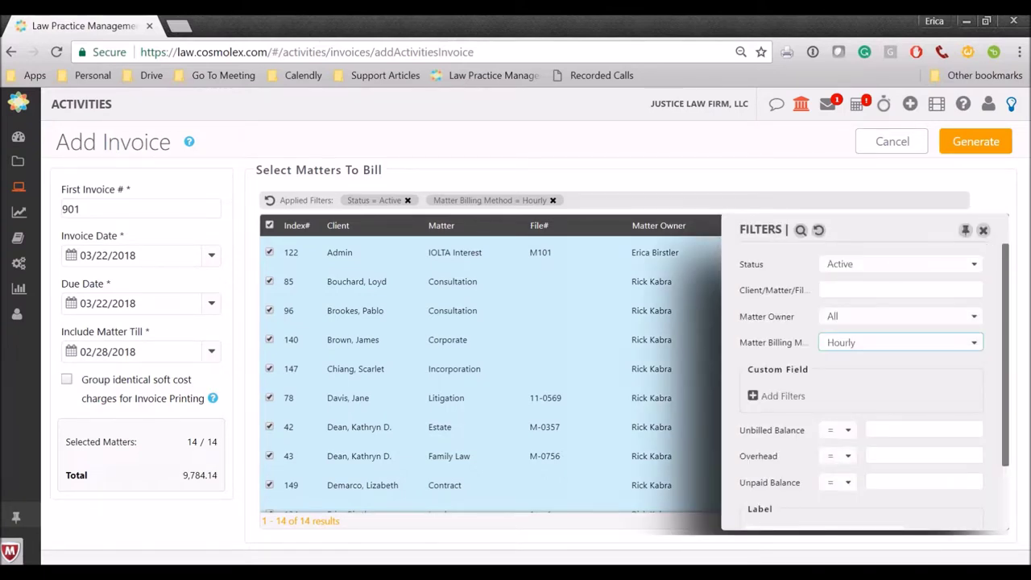
click(923, 318)
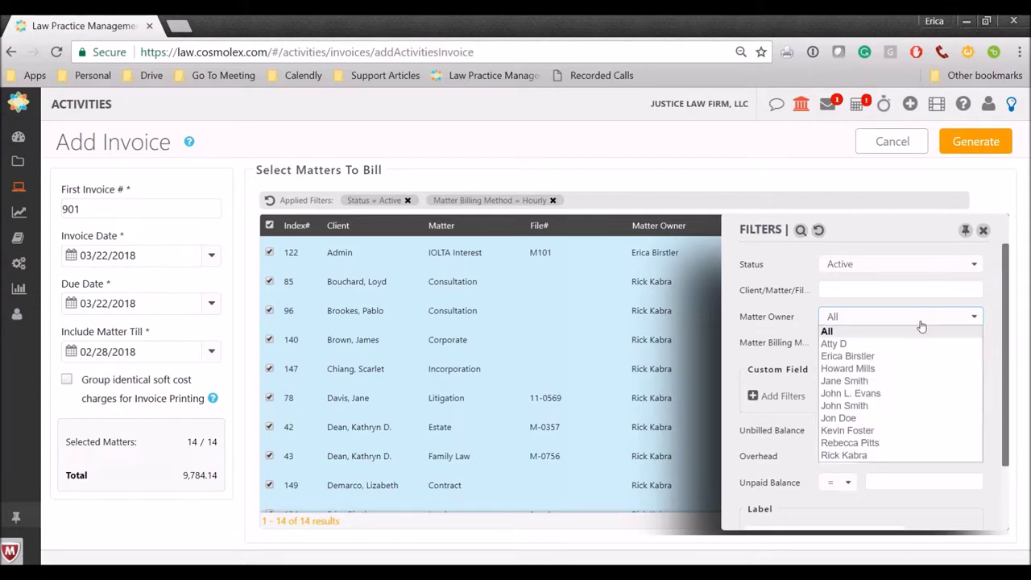
click(984, 232)
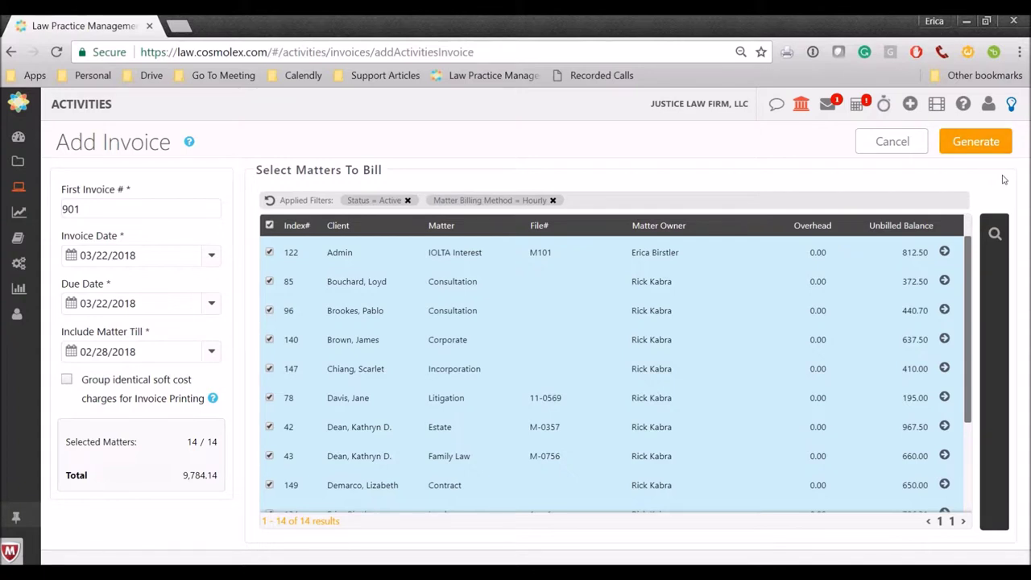
click(918, 143)
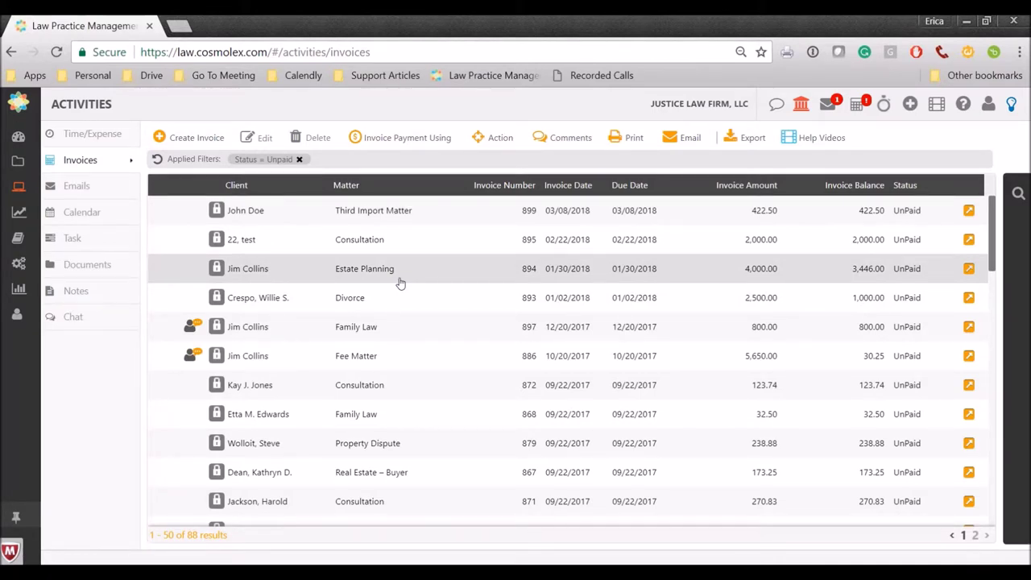
- Create an invoice with only the Admin client's IOLTA Interest matter selected and generate it
scroll(445, 323, down, 3)
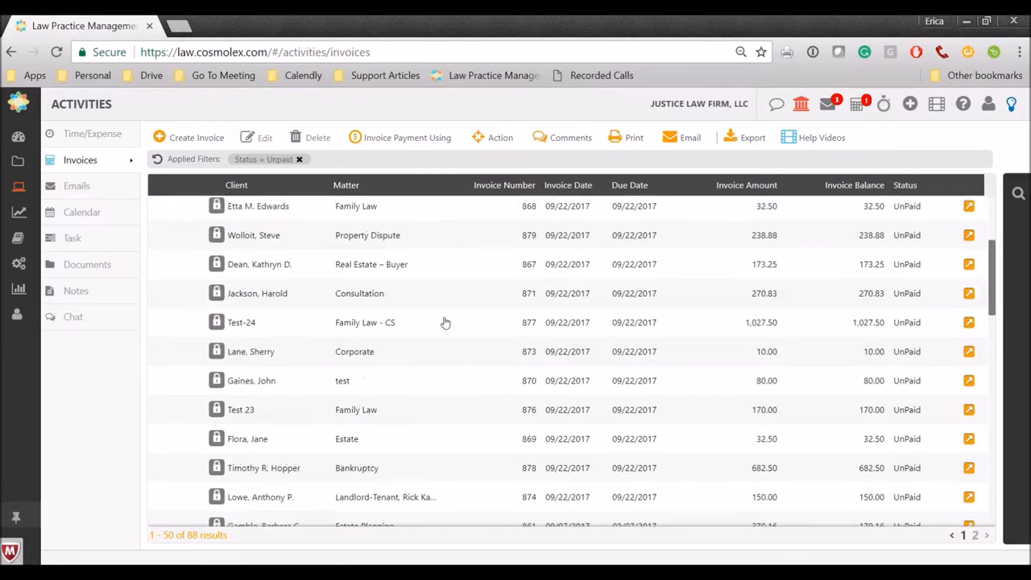
scroll(445, 322, down, 1)
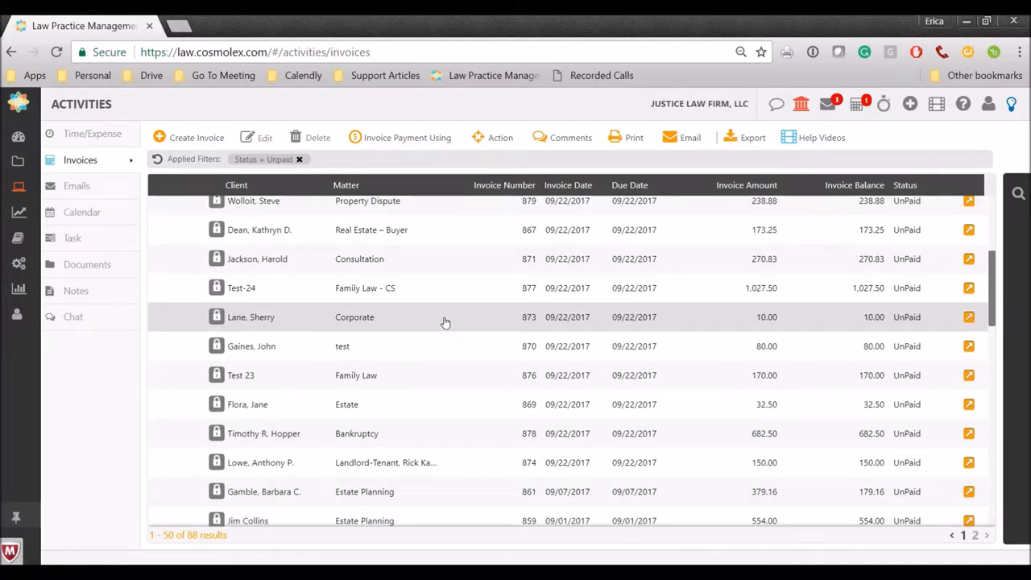
scroll(445, 322, up, 4)
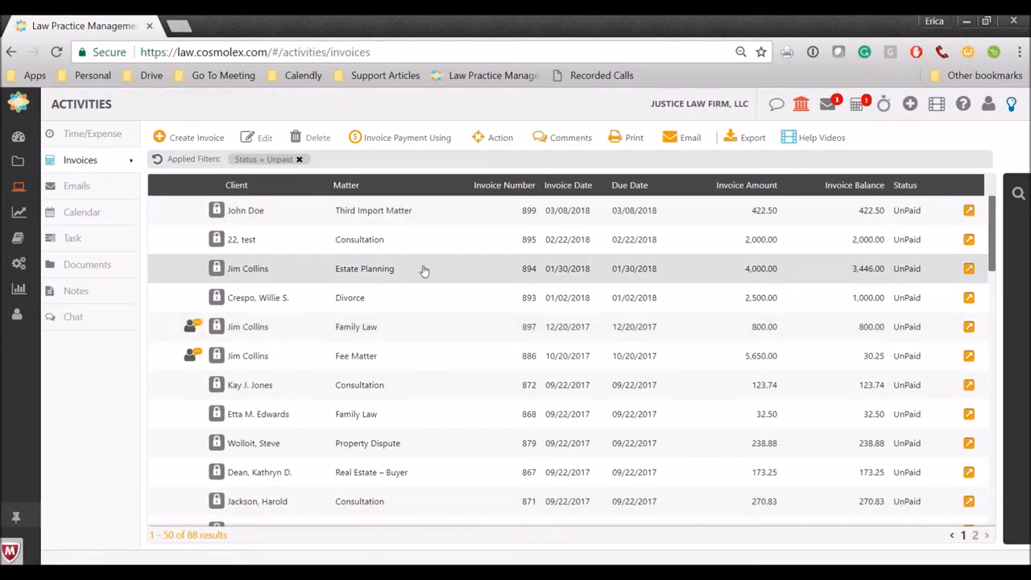
click(191, 137)
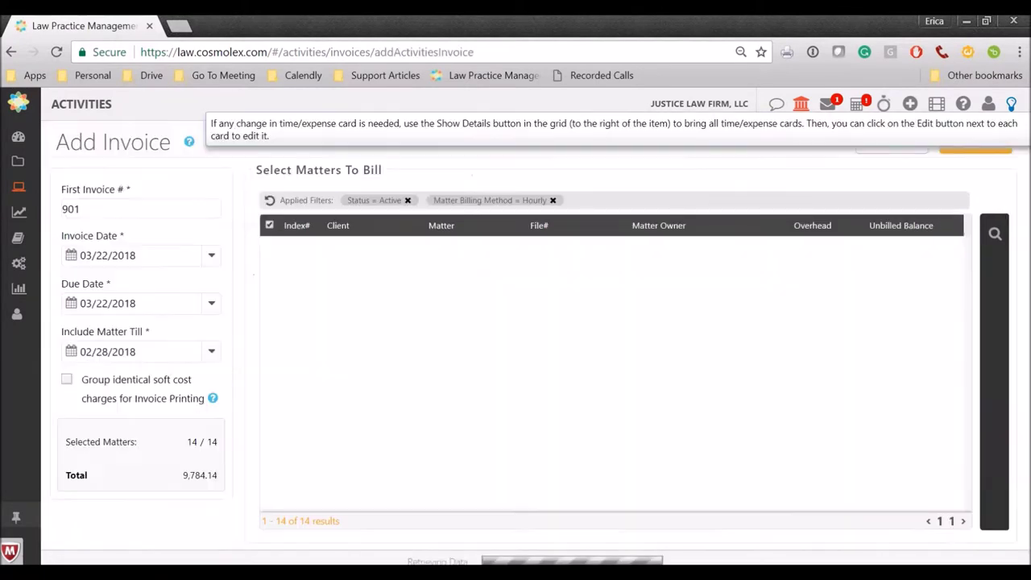
click(269, 225)
click(269, 252)
click(975, 141)
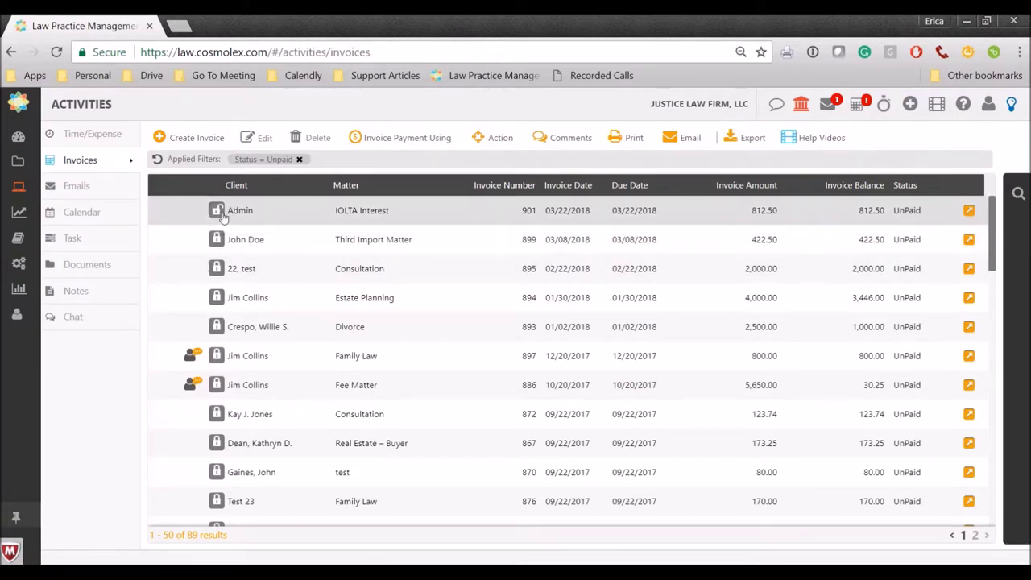
- Open the Admin IOLTA Interest invoice for editing to review its time cards and advanced settings, and cancel without changes
click(268, 215)
click(250, 138)
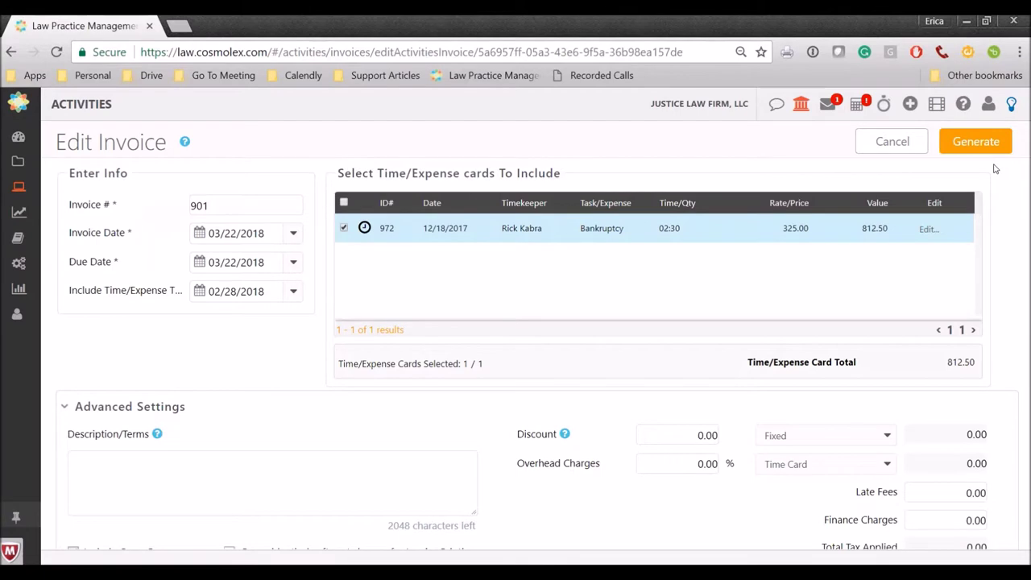
click(902, 145)
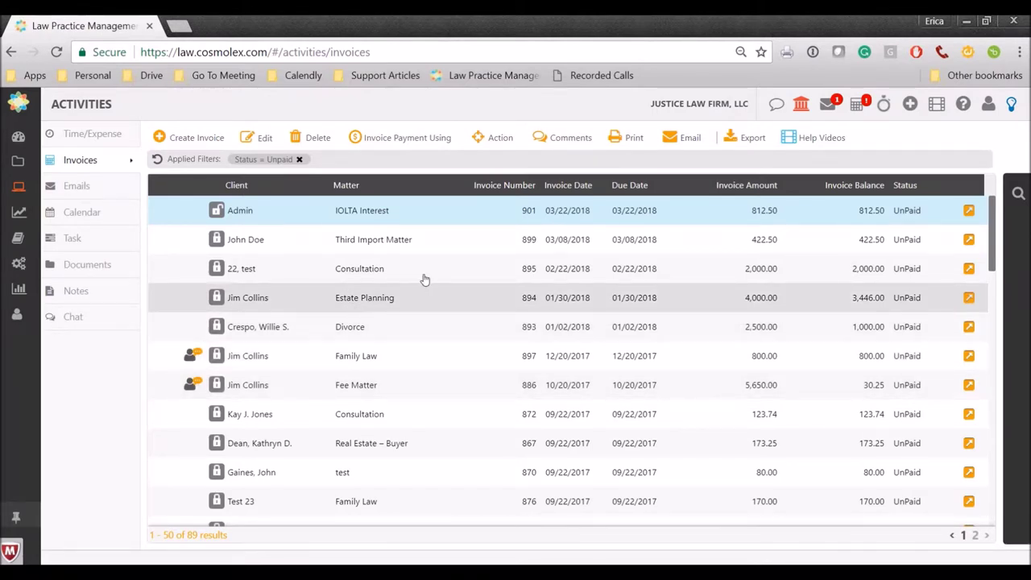
- View the finalization dialog for the Admin IOLTA Interest invoice and close it without finalizing
click(496, 138)
click(506, 154)
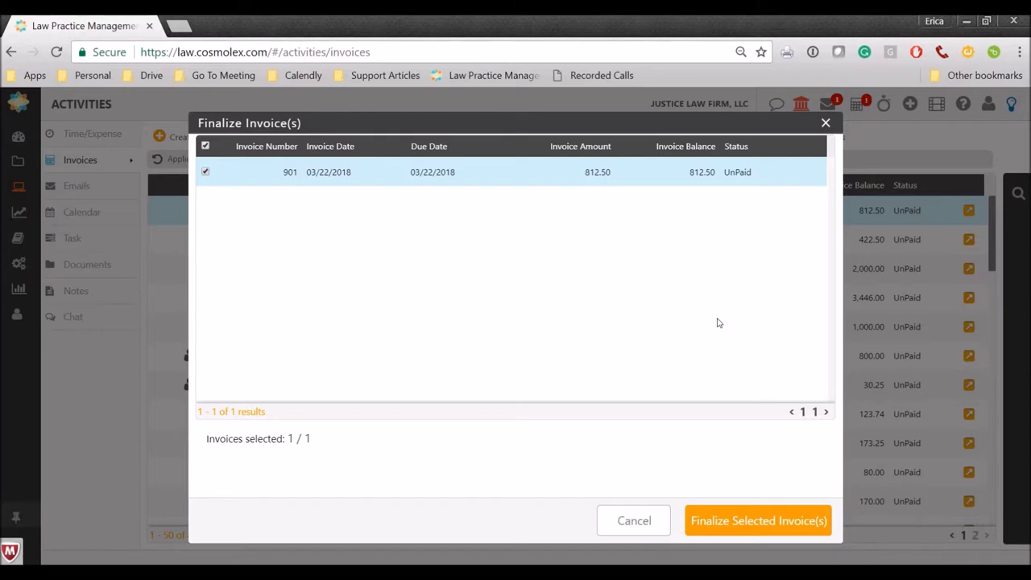
click(826, 124)
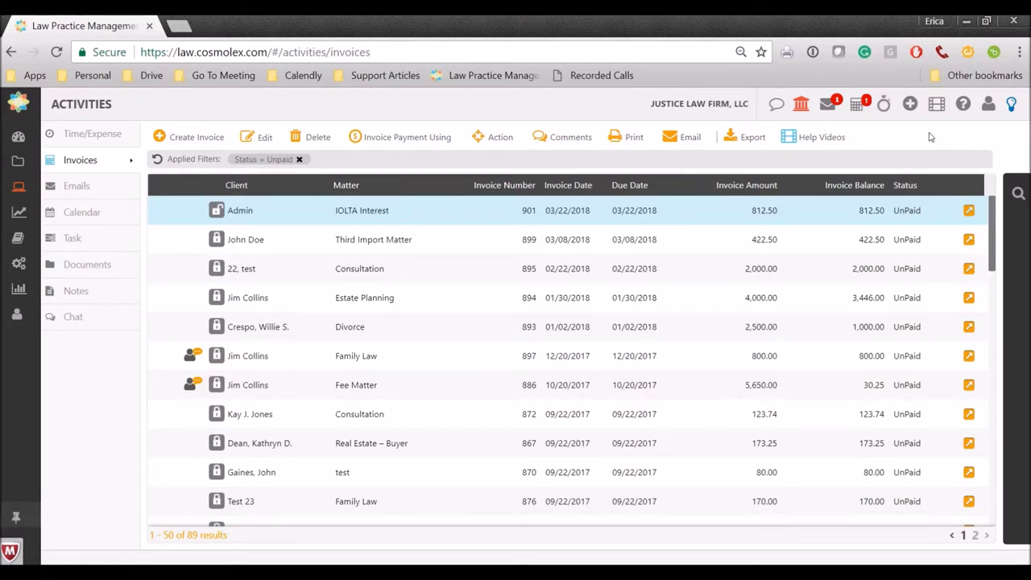
- Select the IOLTA Interest invoice and the five consecutive invoices from Estate Planning to Consultation for emailing, open the message draft, and close it unsent
click(691, 140)
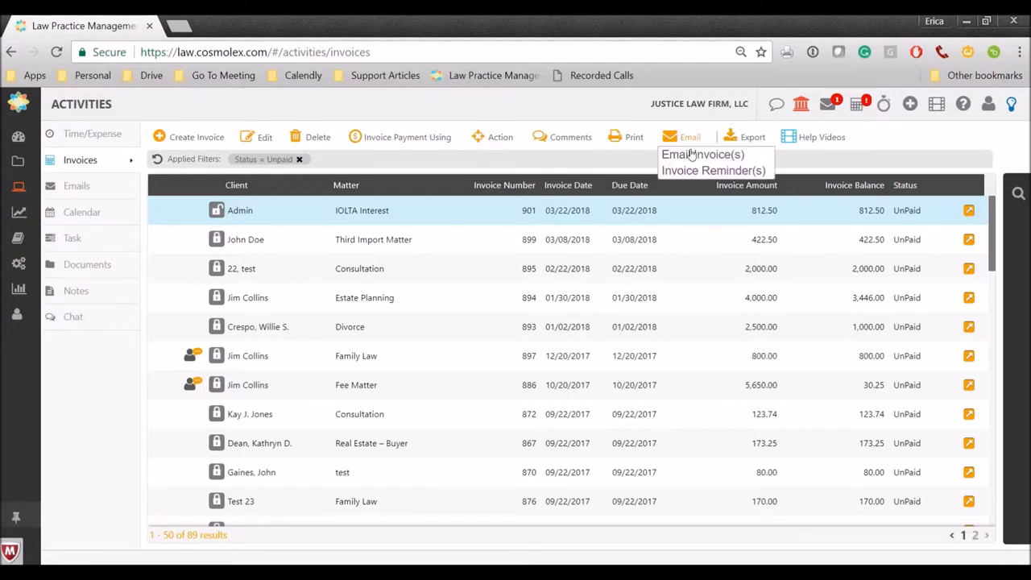
click(686, 153)
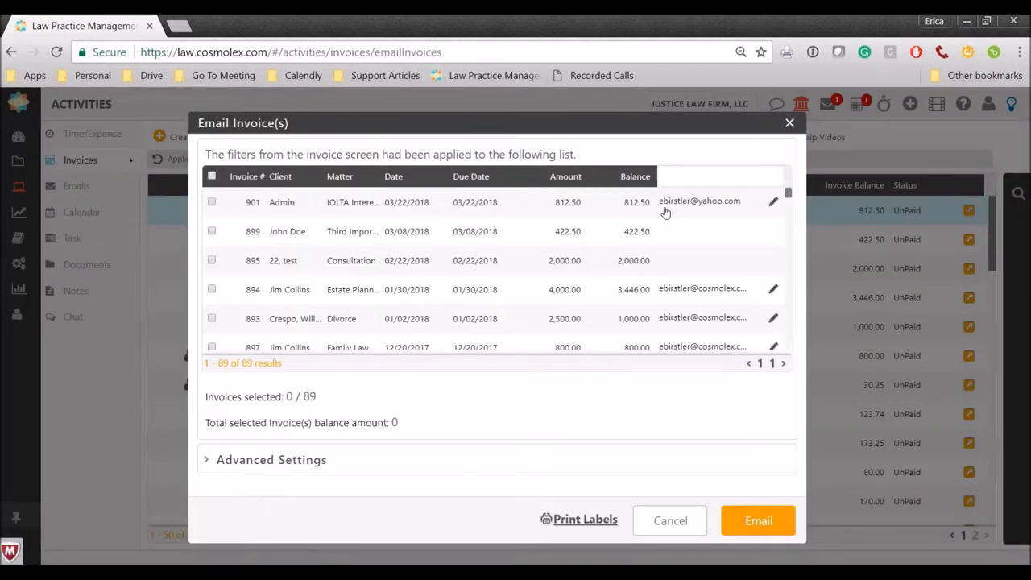
click(211, 202)
scroll(247, 295, down, 1)
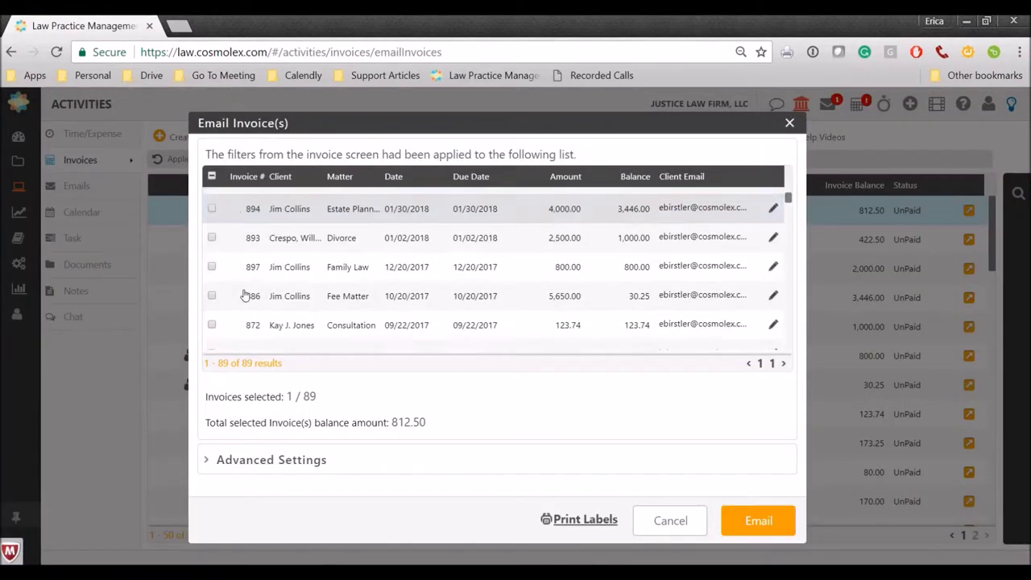
click(211, 208)
click(211, 237)
click(211, 267)
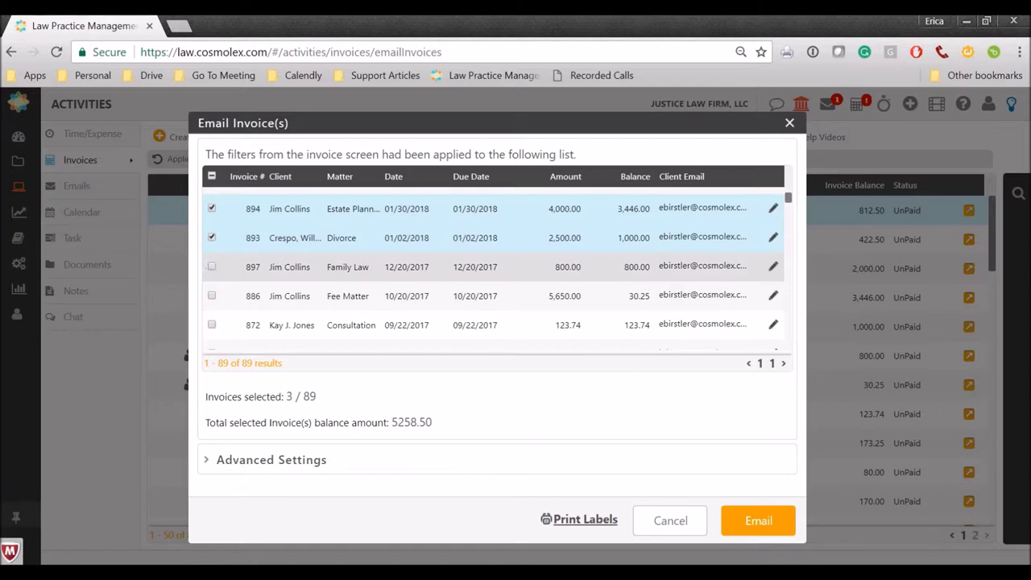
click(211, 296)
click(211, 325)
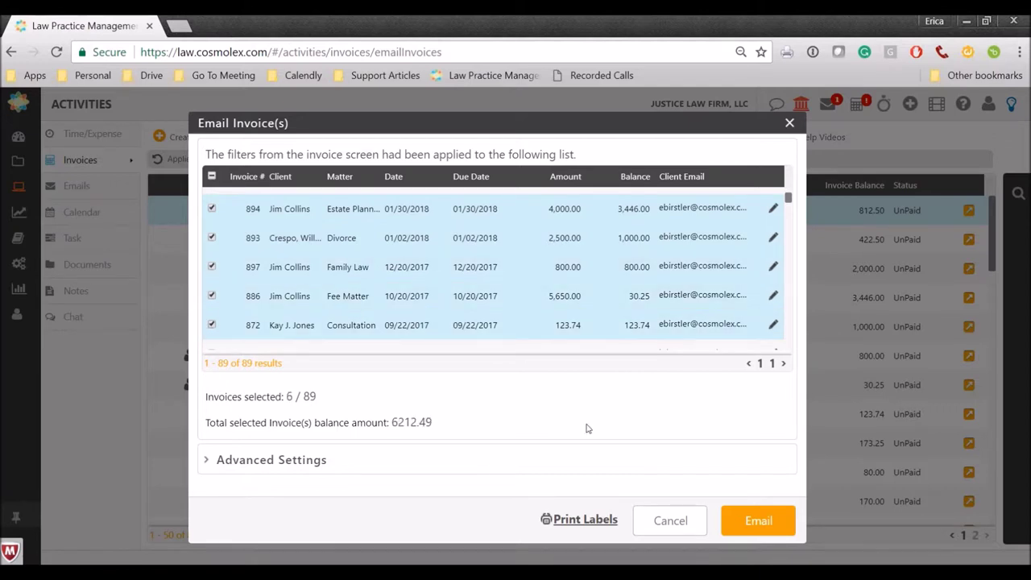
click(757, 520)
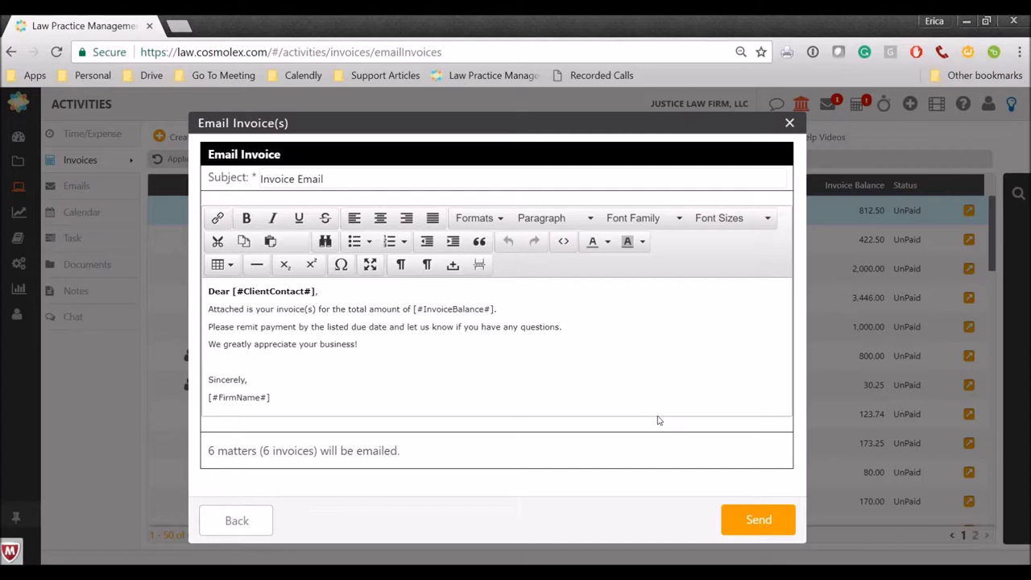
click(789, 123)
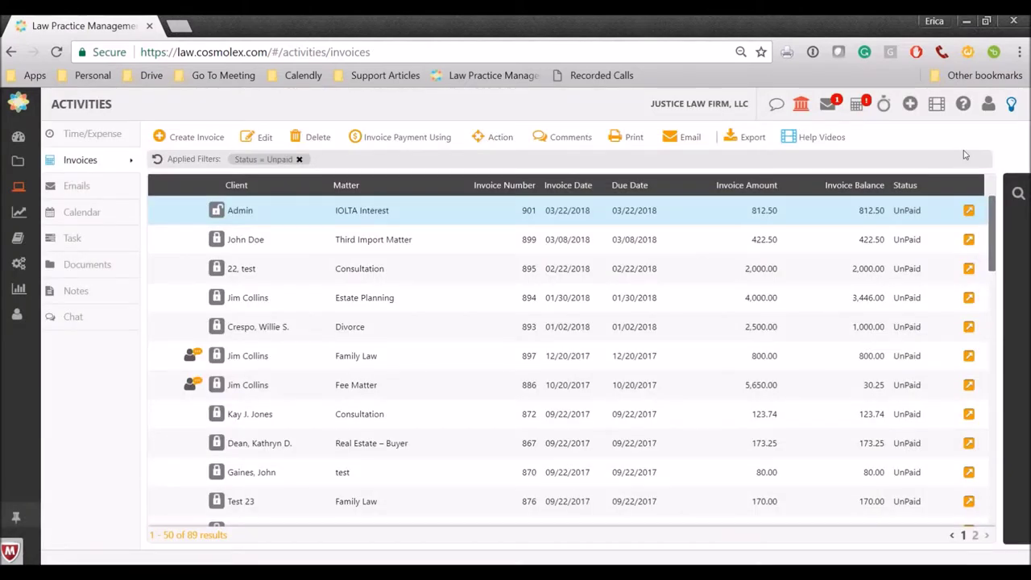
key(alt+Tab)
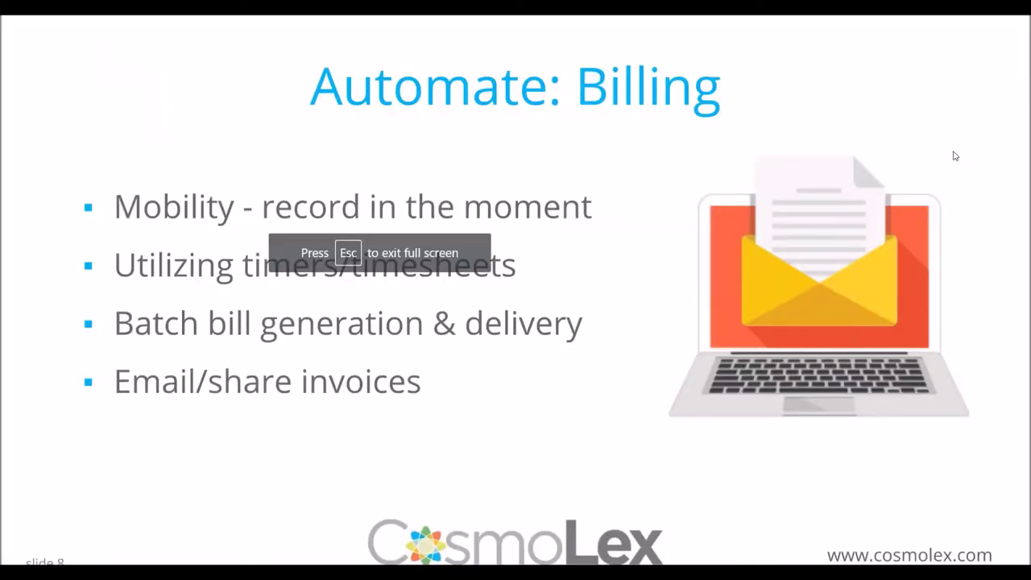
key(Right)
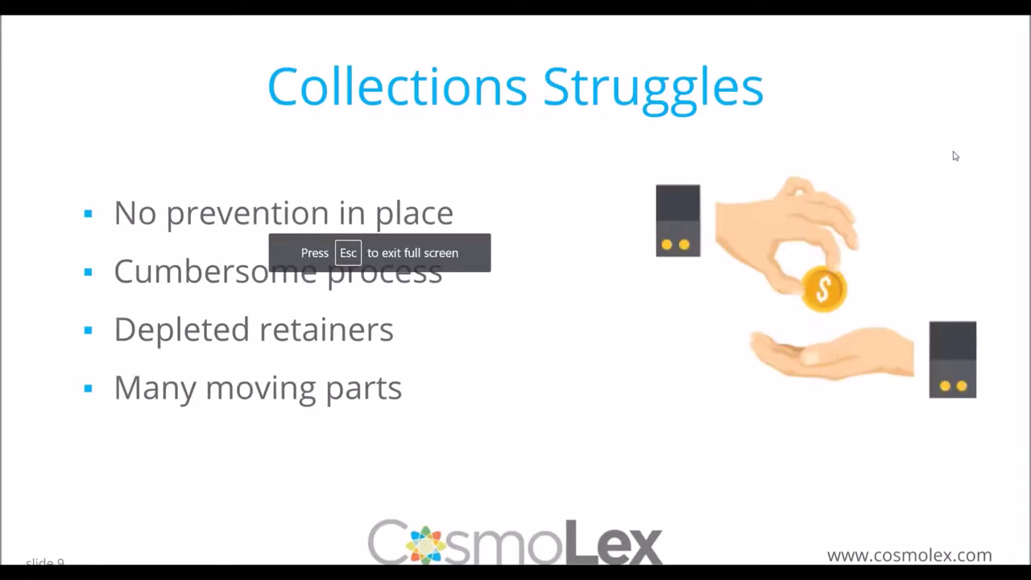
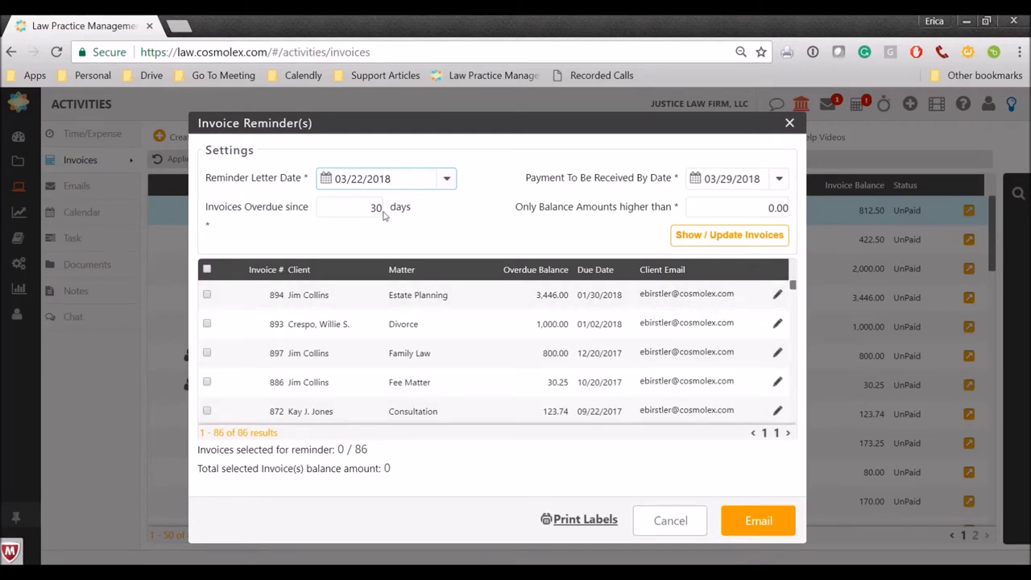
- Check how many invoices qualify for a reminder and select the overdue-days value in the invoice reminder settings
drag(380, 450, 351, 449)
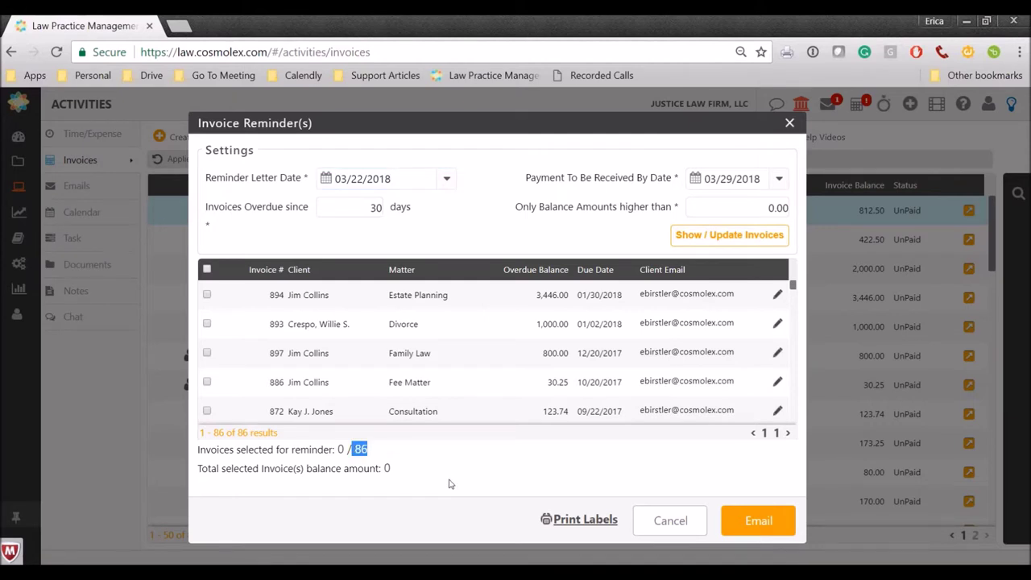
click(360, 211)
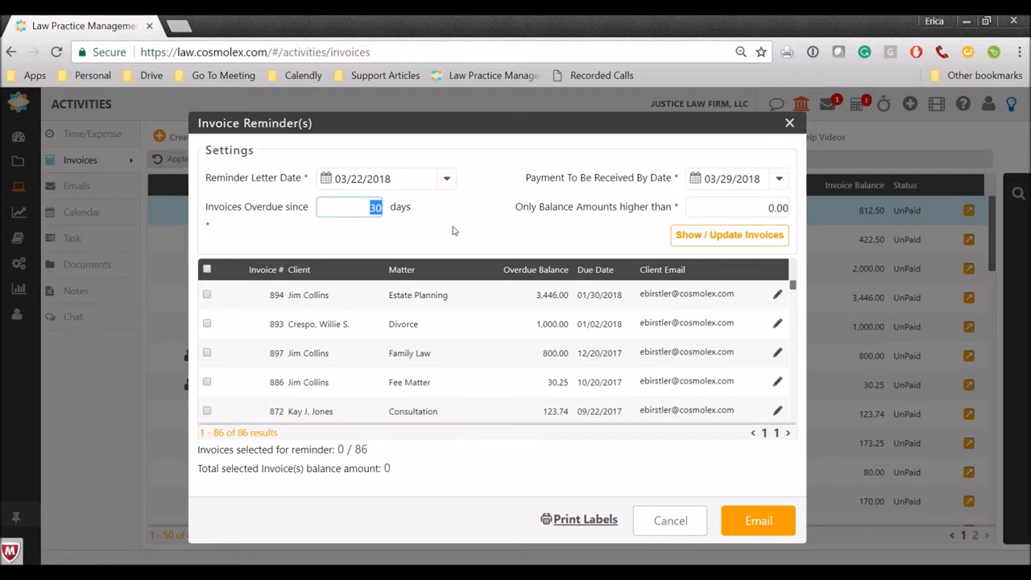
- Select the four overdue invoices from Estate Planning to Fee Matter for reminders and open their email draft
click(207, 294)
click(207, 323)
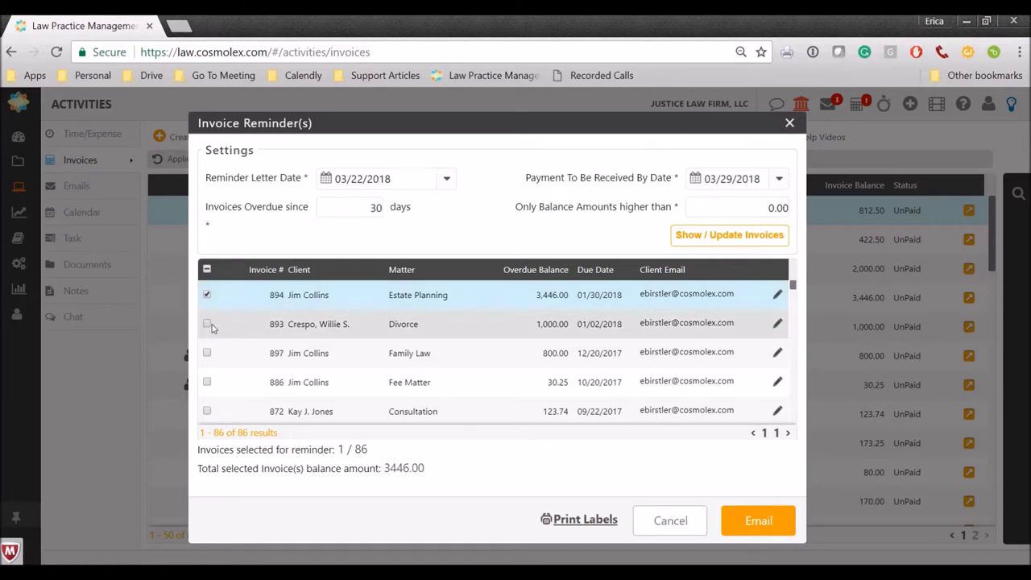
click(207, 353)
click(207, 382)
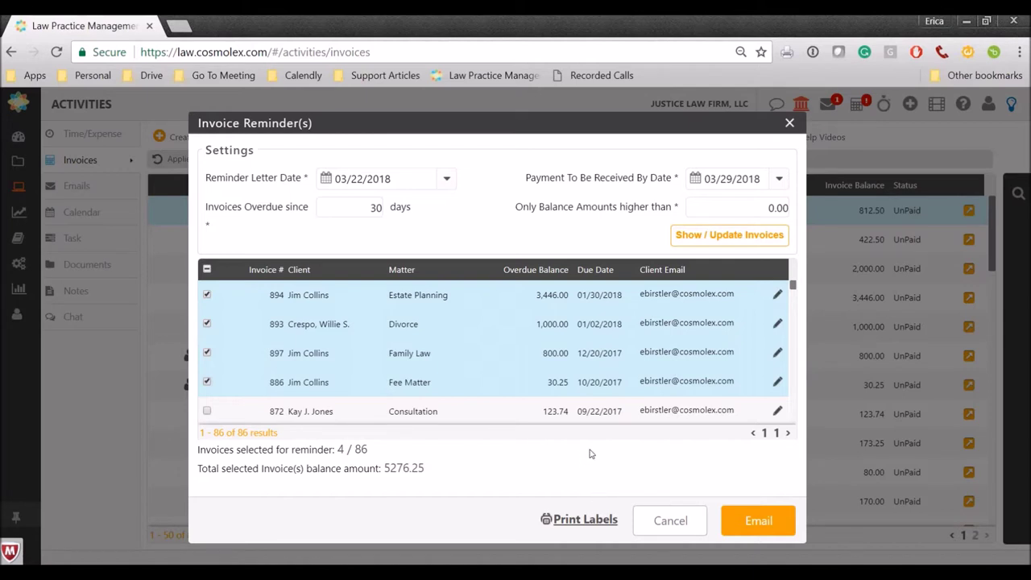
click(765, 525)
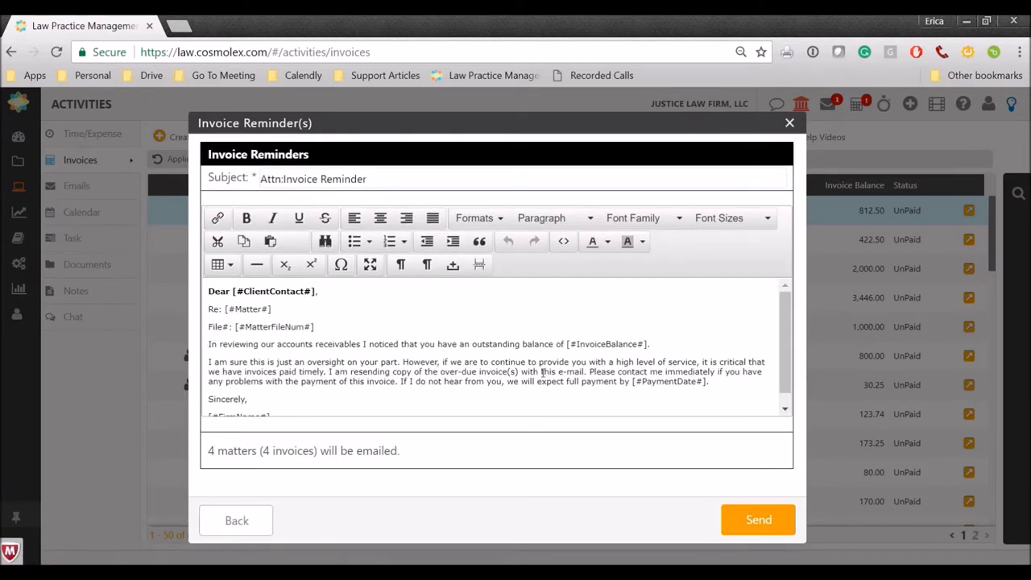
- Review the invoice reminder message, highlight its [#InvoiceBalance#] placeholder, and close the reminder window without sending
scroll(543, 391, down, 1)
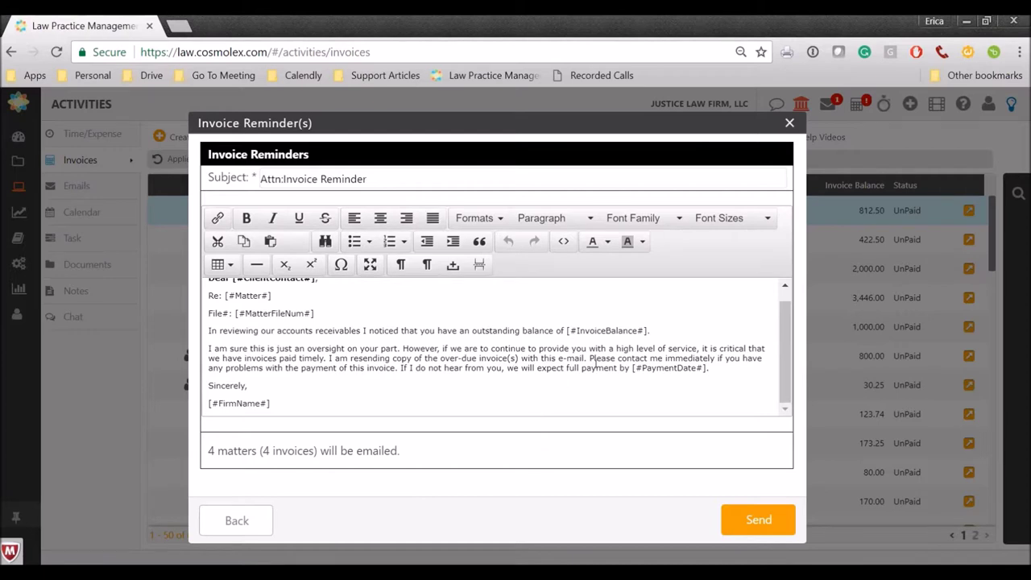
drag(650, 331, 567, 331)
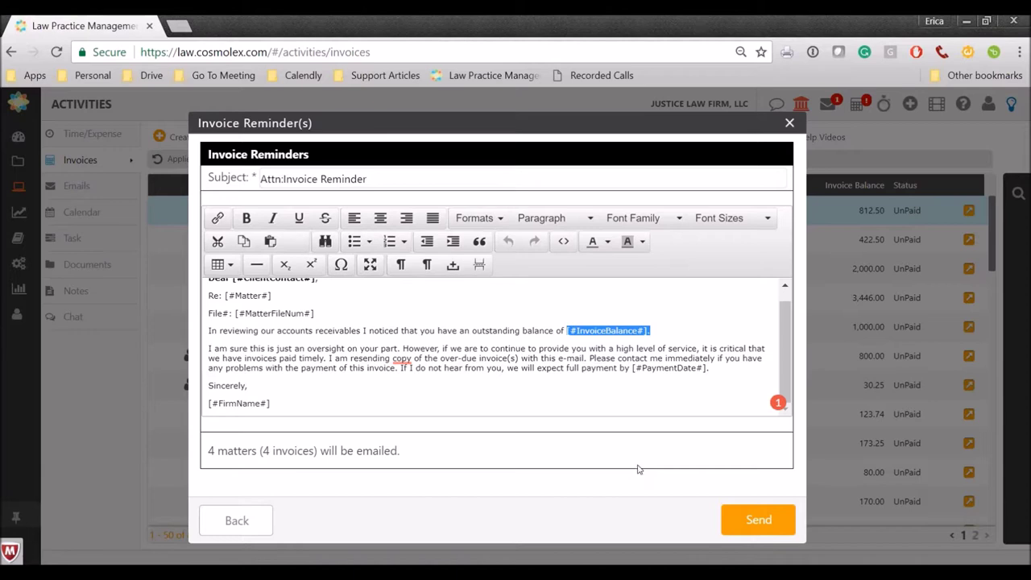
click(790, 123)
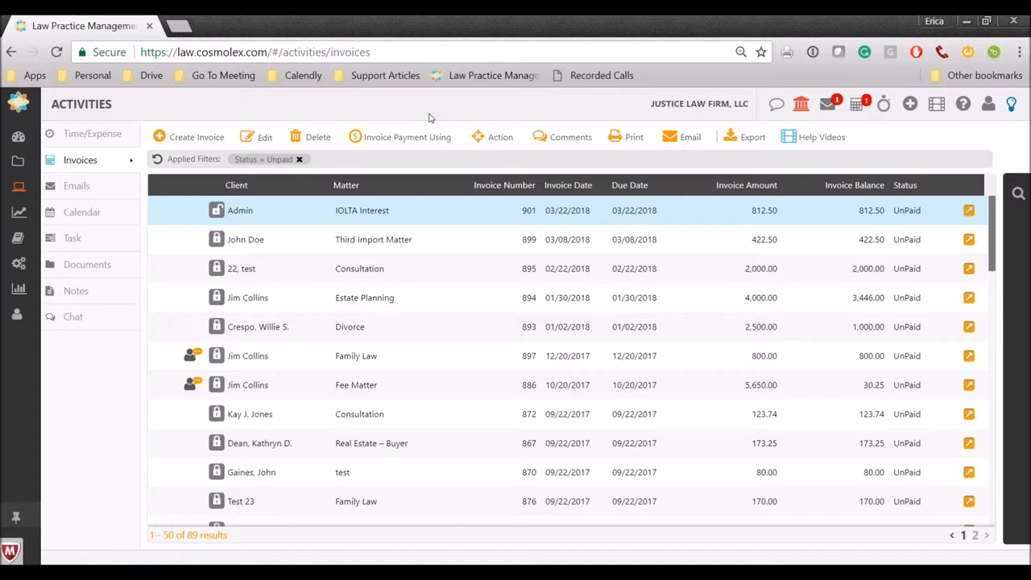
- Go to the matters list and open the Consultation matter with index 85 for editing
click(19, 161)
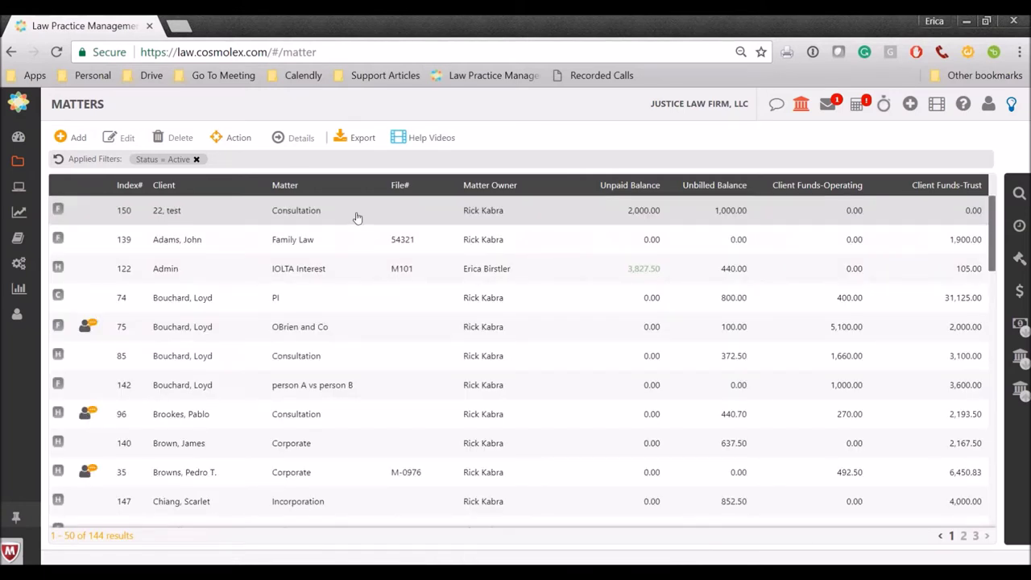
scroll(258, 266, down, 1)
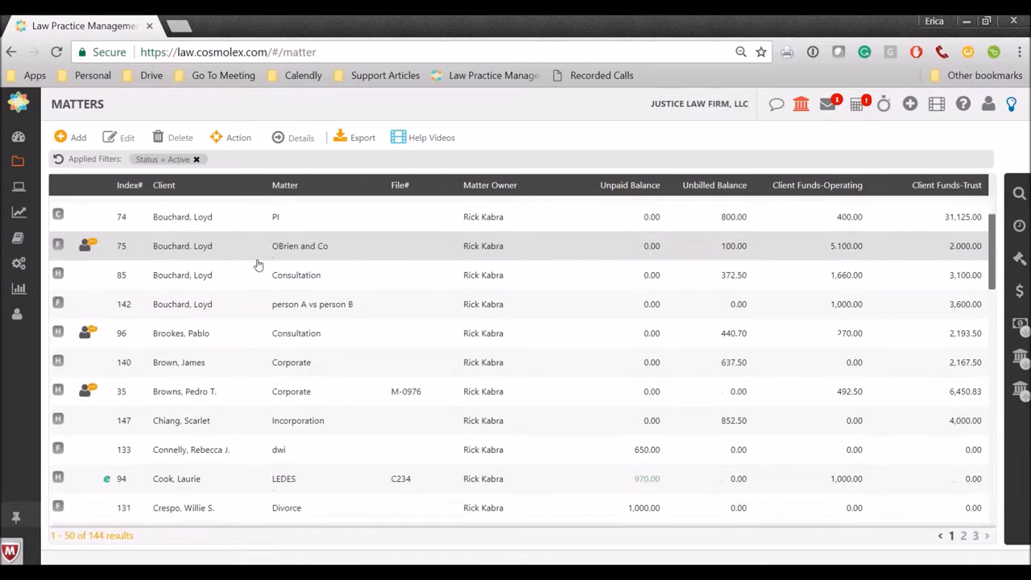
click(259, 279)
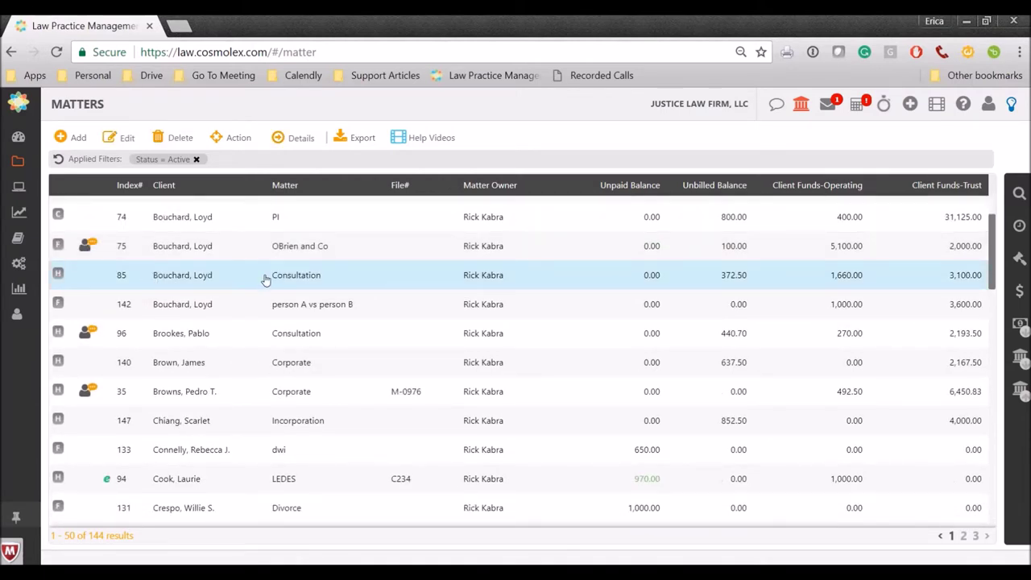
click(124, 142)
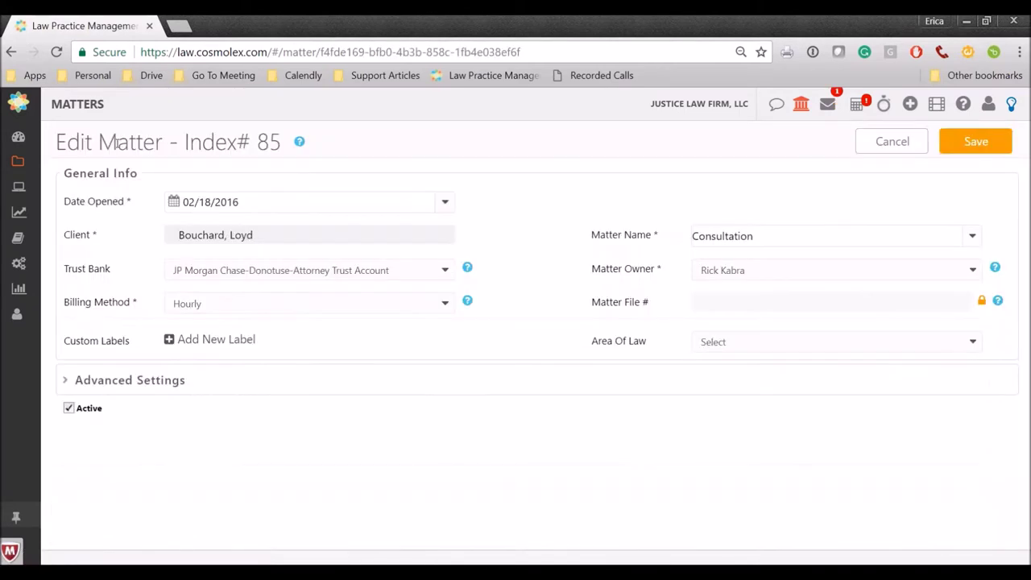
- Expand the matter's advanced settings, examine the minimum retainer balance option under billing info, and cancel without changes
click(145, 380)
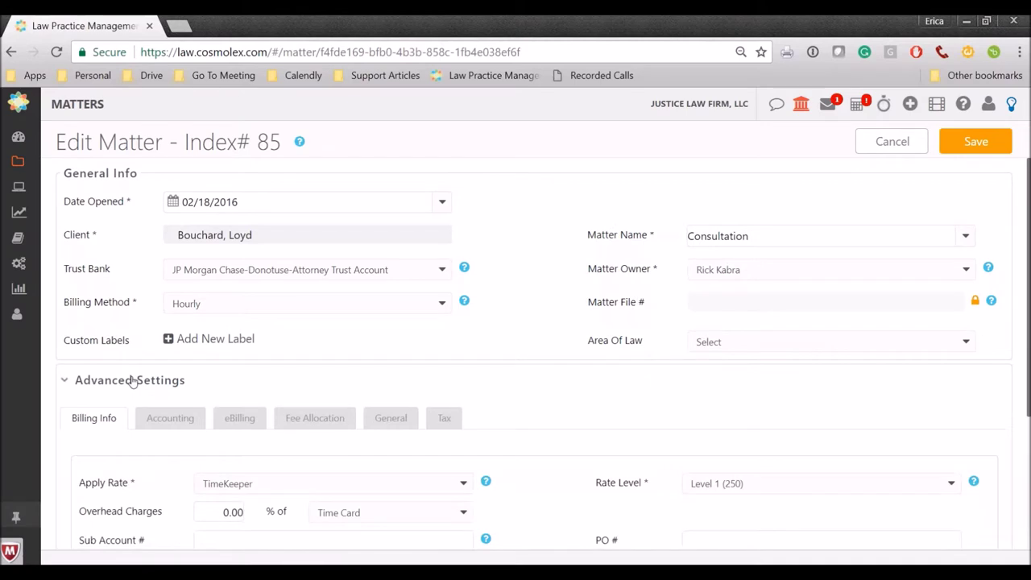
scroll(133, 381, down, 2)
scroll(133, 382, down, 1)
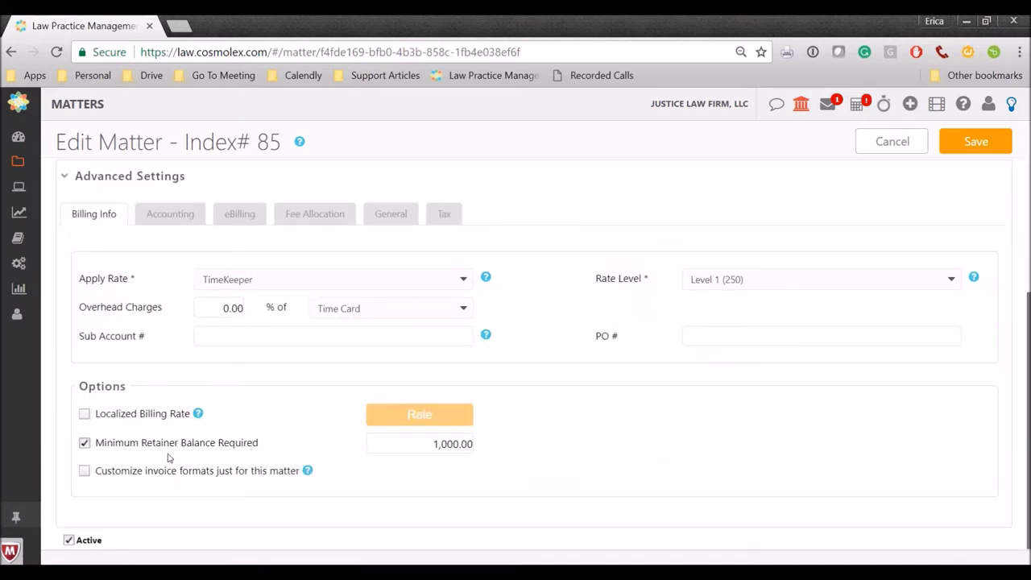
click(414, 454)
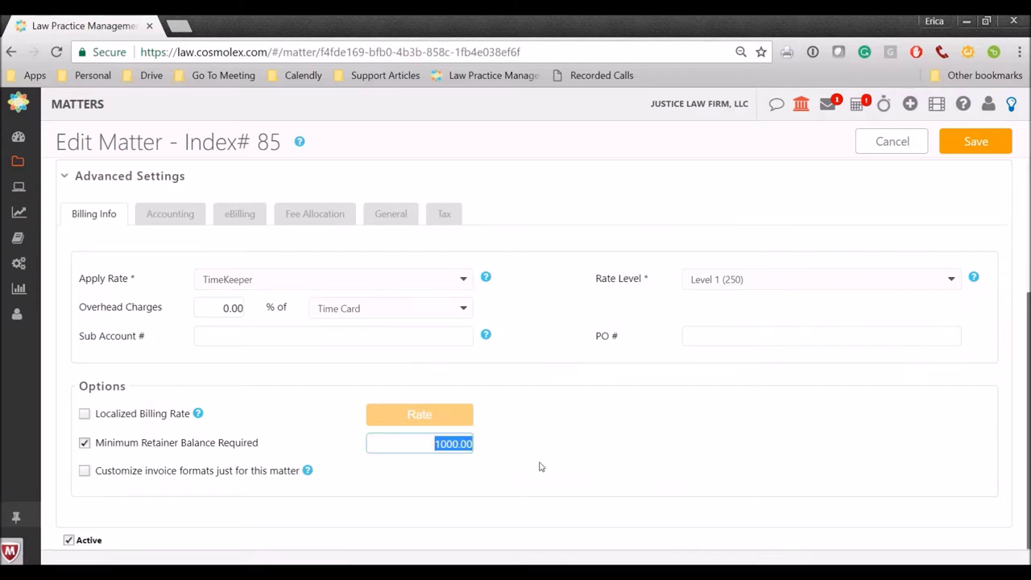
click(619, 436)
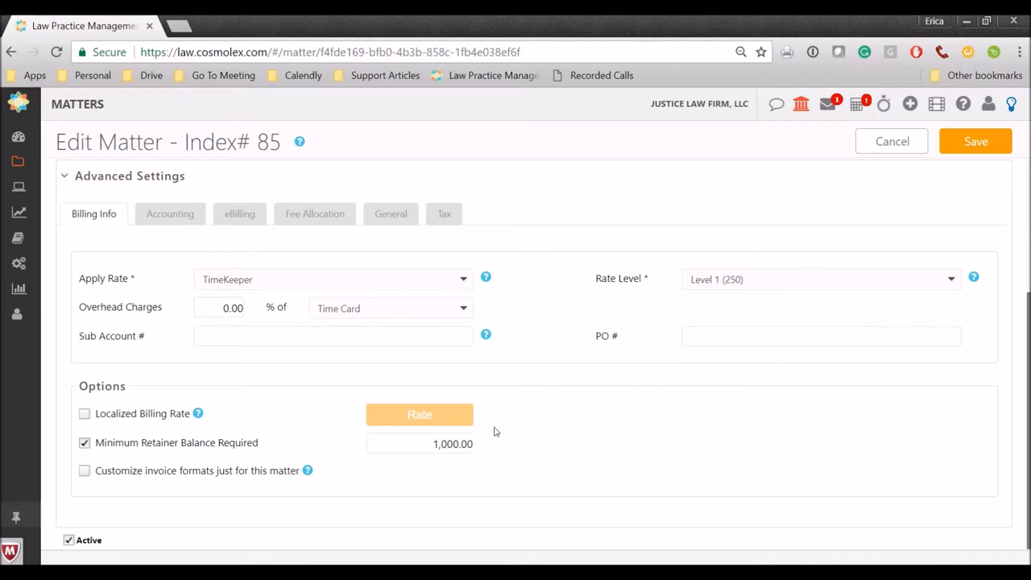
click(910, 141)
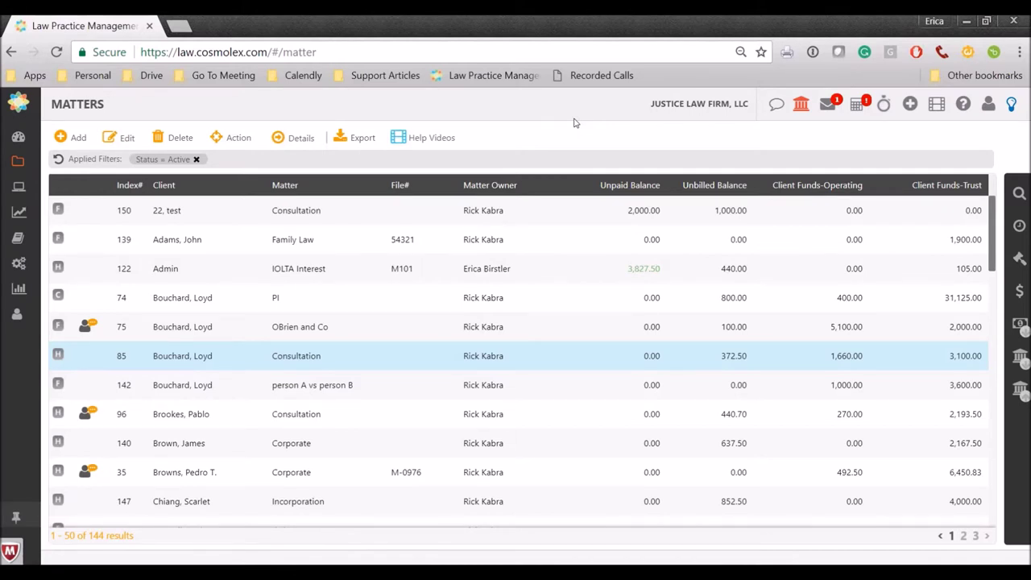
- Open the low retainer reminders, select the IOLTA Interest, Contract and Real Estate – Buyer matters, and open their email draft
click(240, 138)
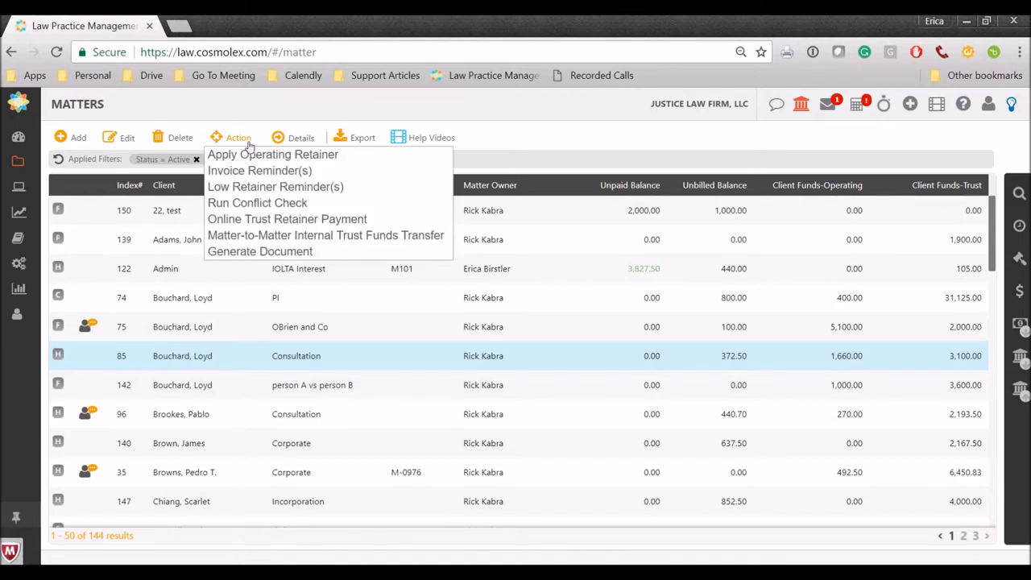
click(281, 189)
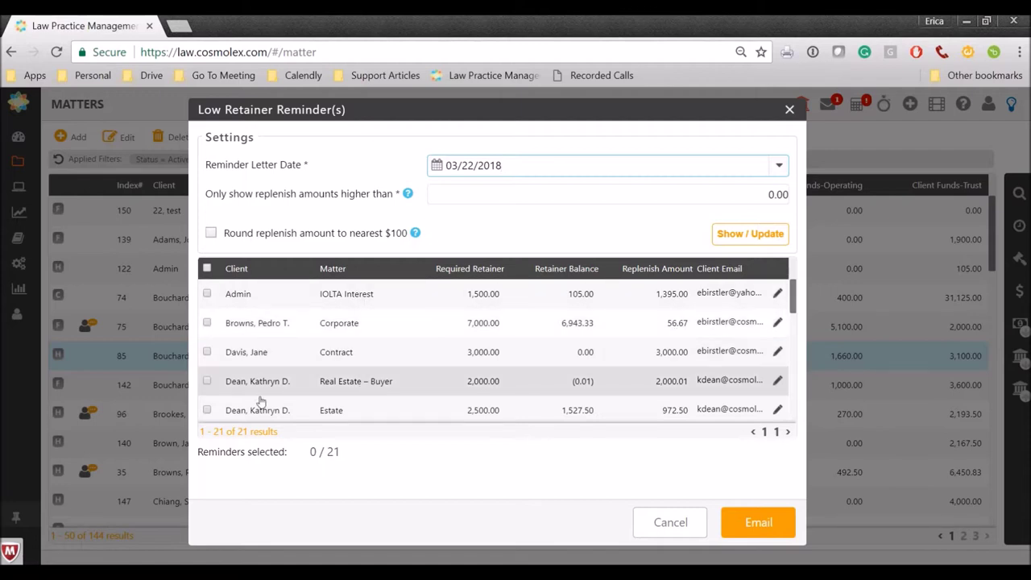
click(207, 381)
click(207, 352)
click(208, 294)
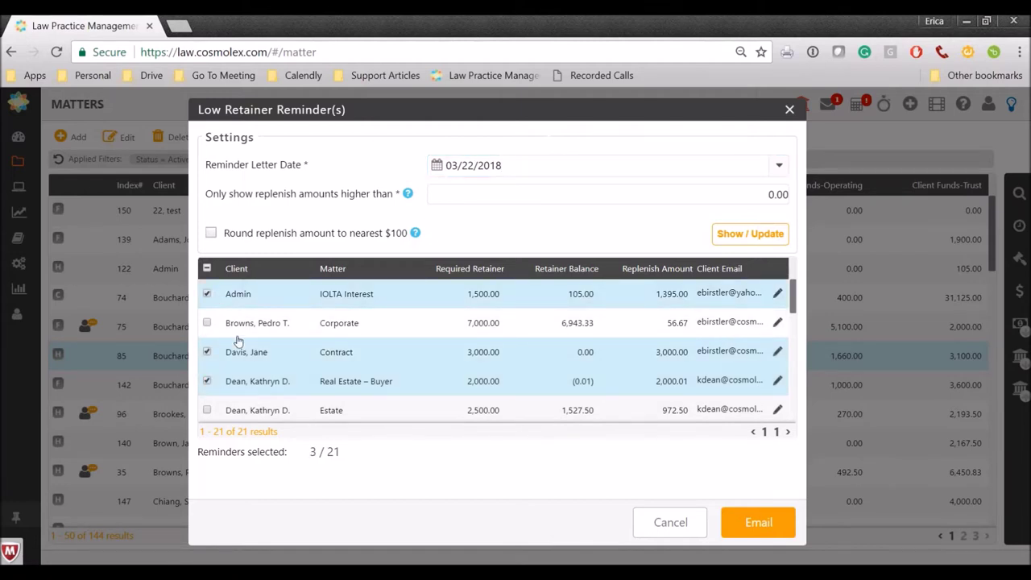
click(758, 525)
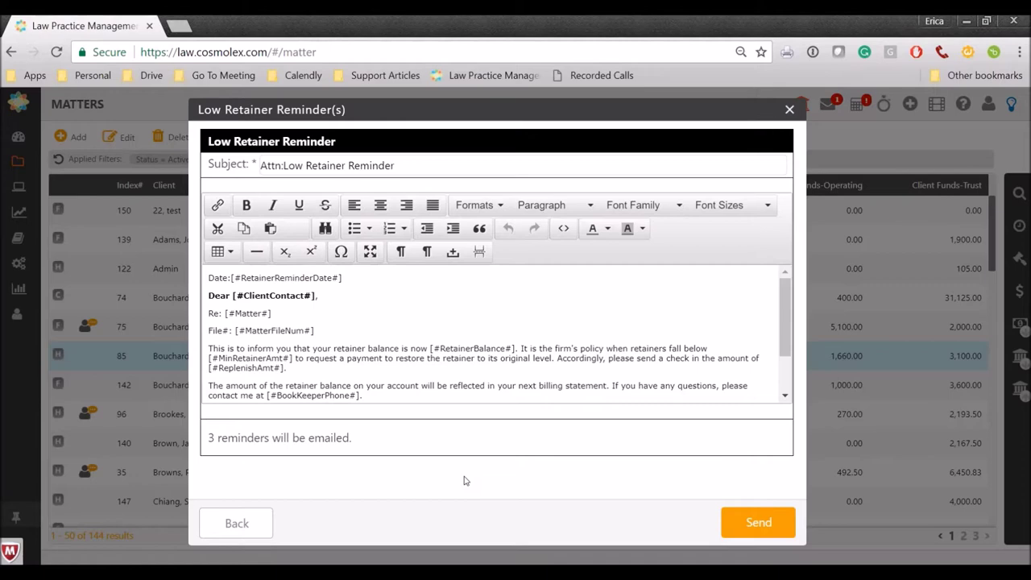
key(alt+Tab)
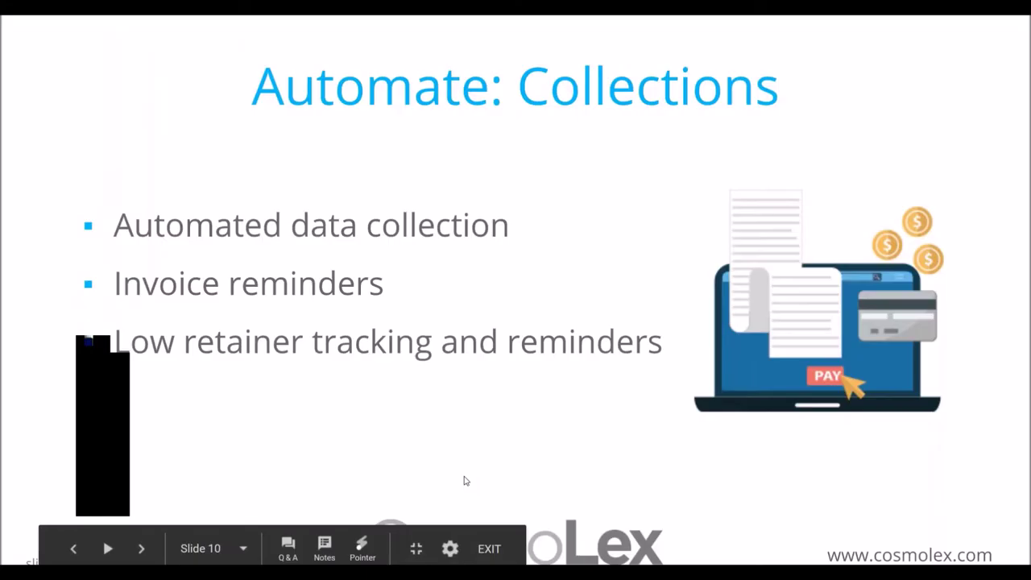
key(Right)
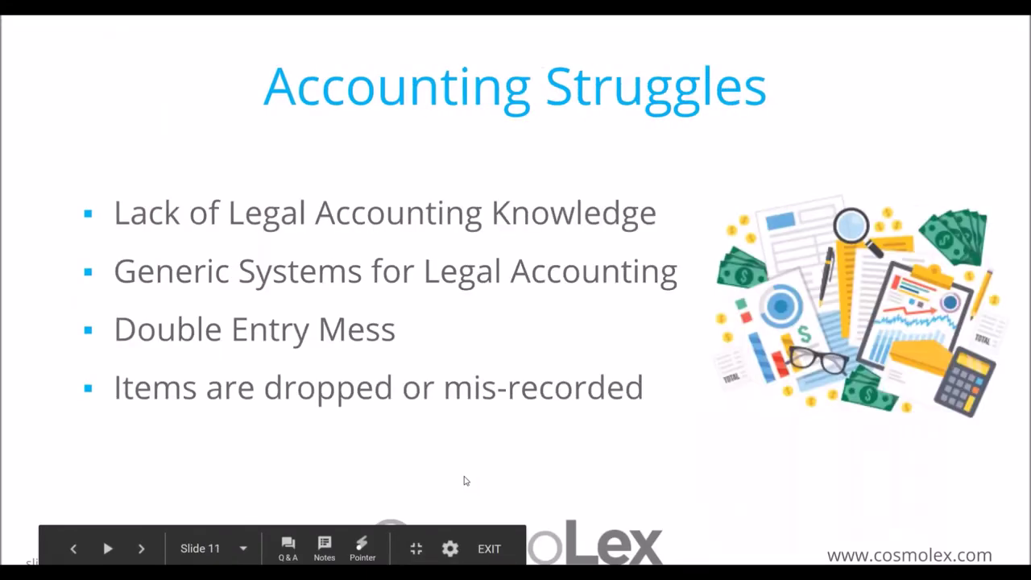